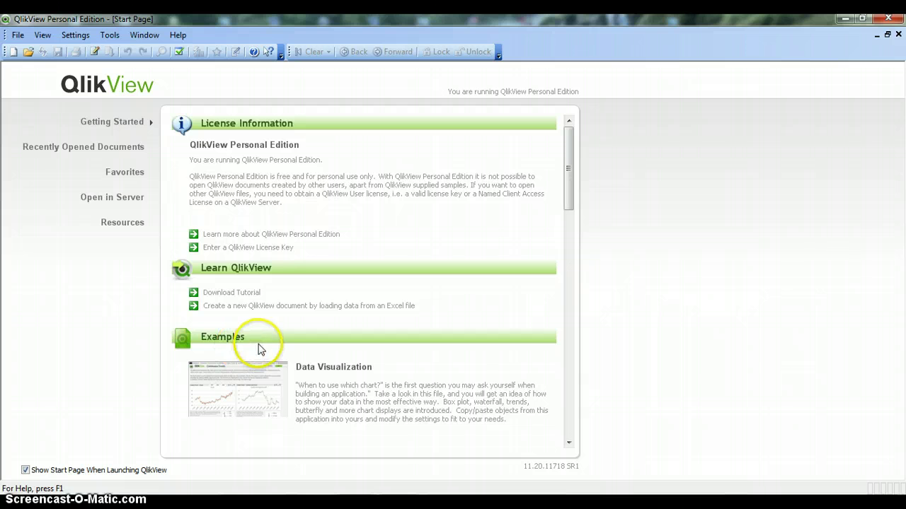
Step: Open the Executive Dashboard example document and get started with its KPIs sheet
left_click(568, 443)
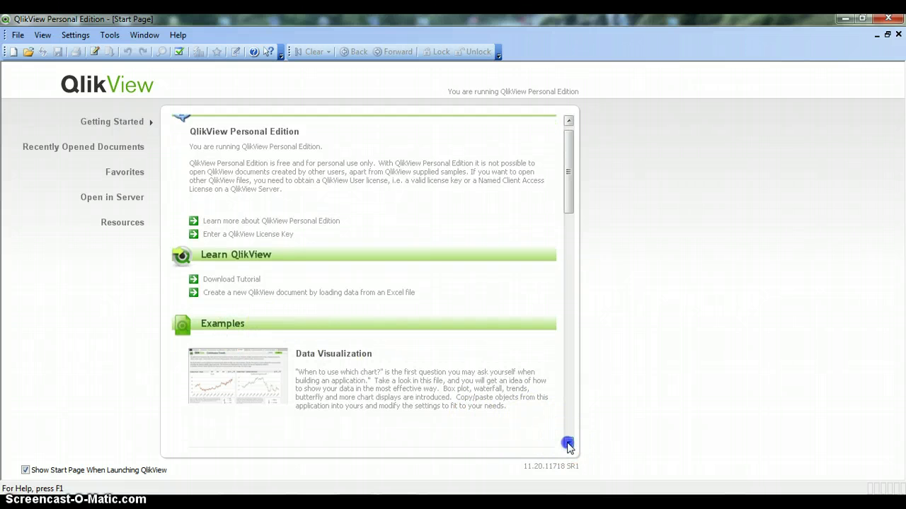
left_click_drag(569, 444, 569, 446)
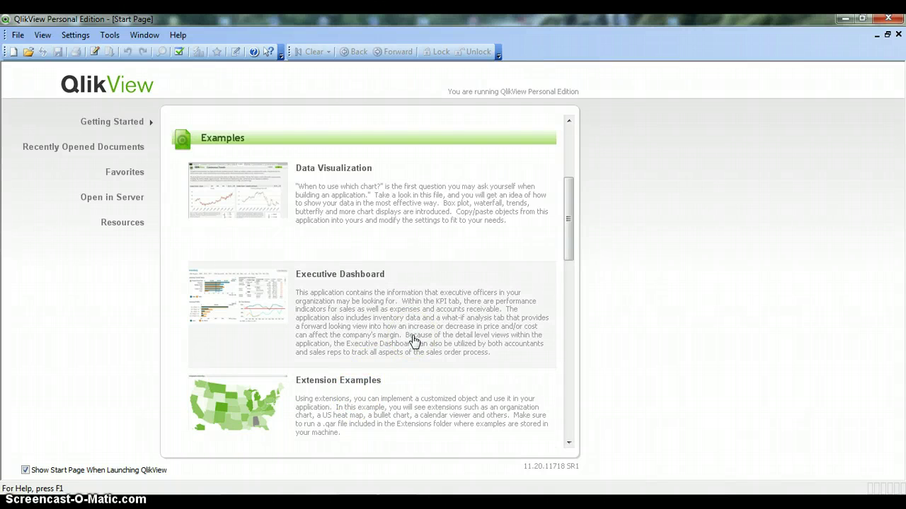
left_click(368, 324)
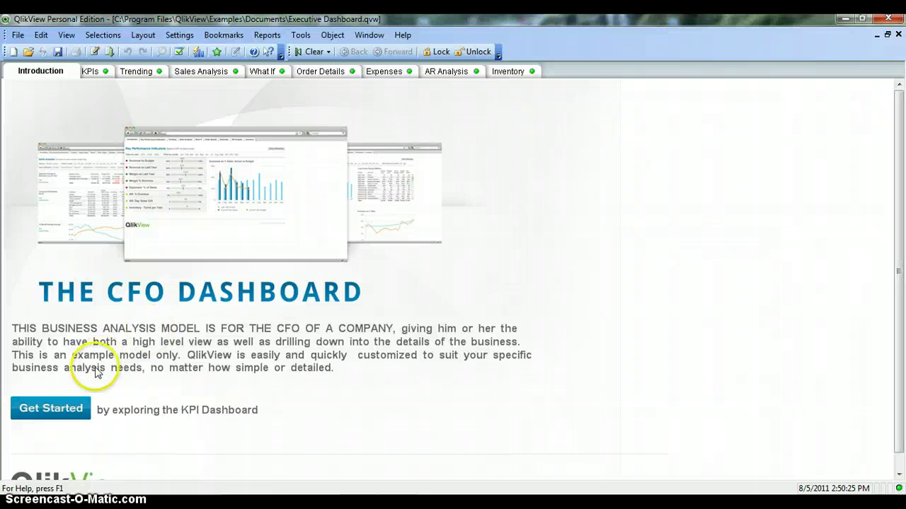
left_click(68, 409)
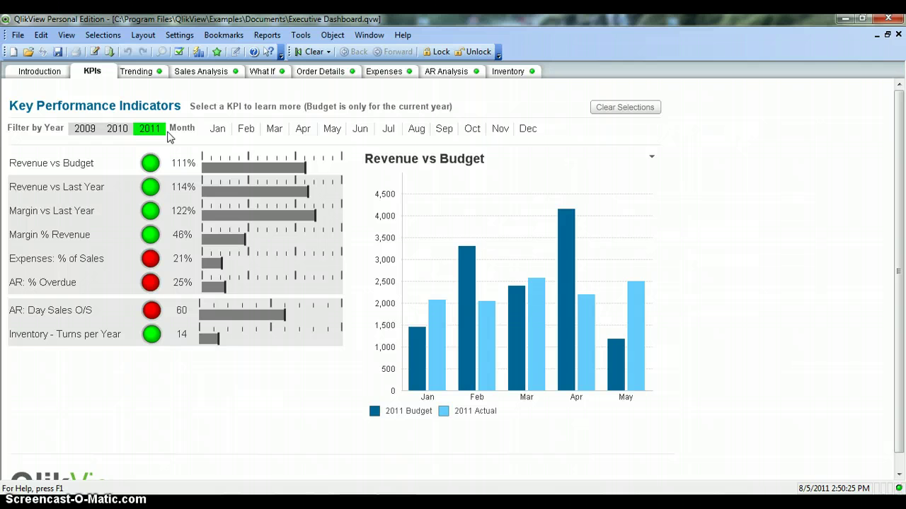
Step: Filter the key performance indicators to the year 2010 and the month April
left_click(117, 131)
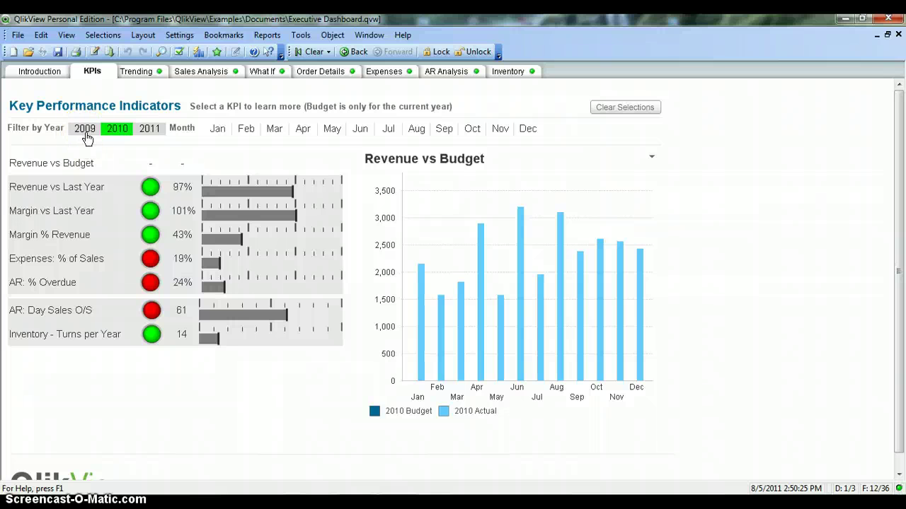
mouse_move(86, 136)
left_mouse_down()
mouse_move(120, 137)
mouse_move(87, 136)
left_mouse_up()
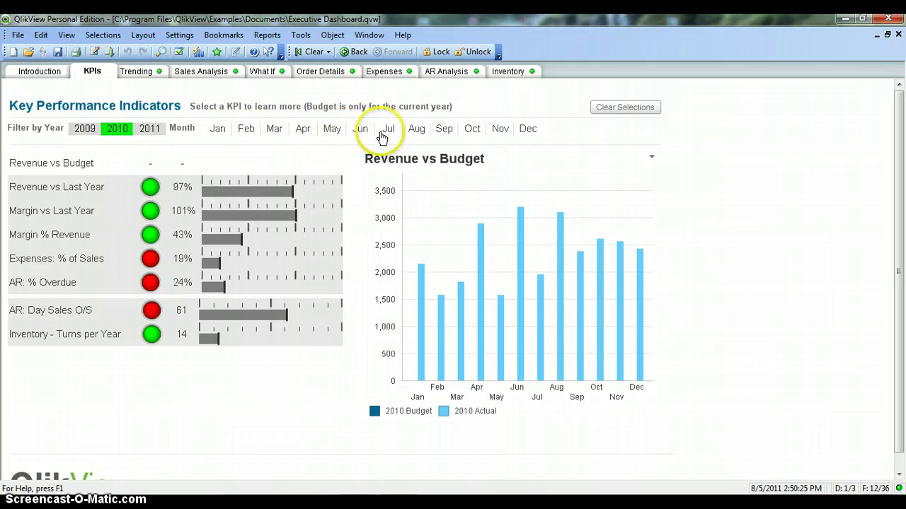
left_click(302, 130)
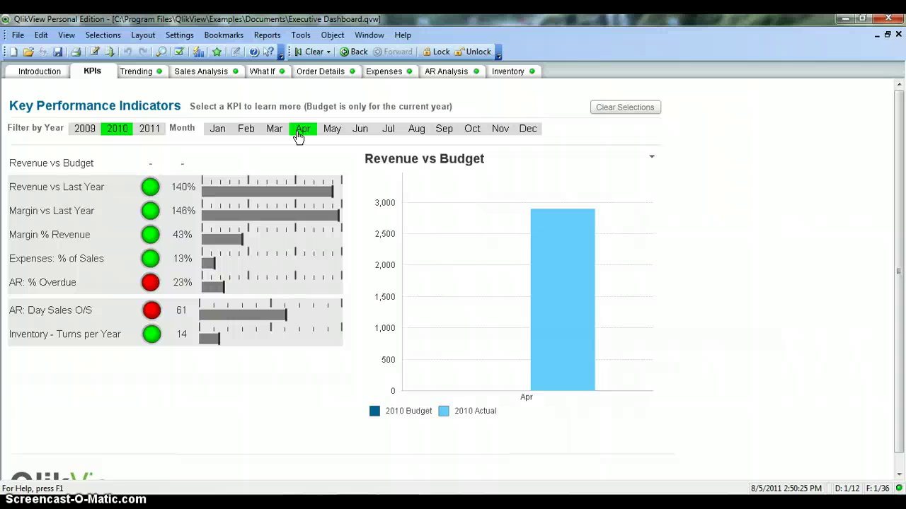
left_click(223, 138)
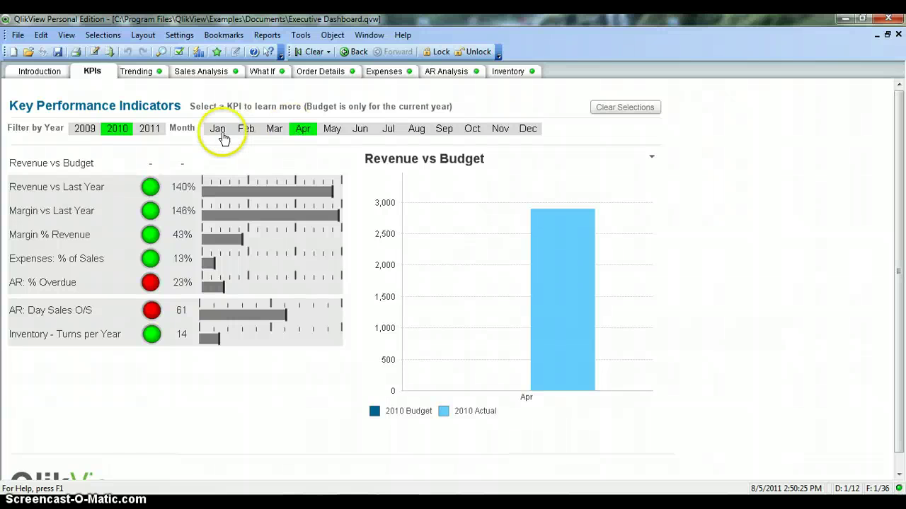
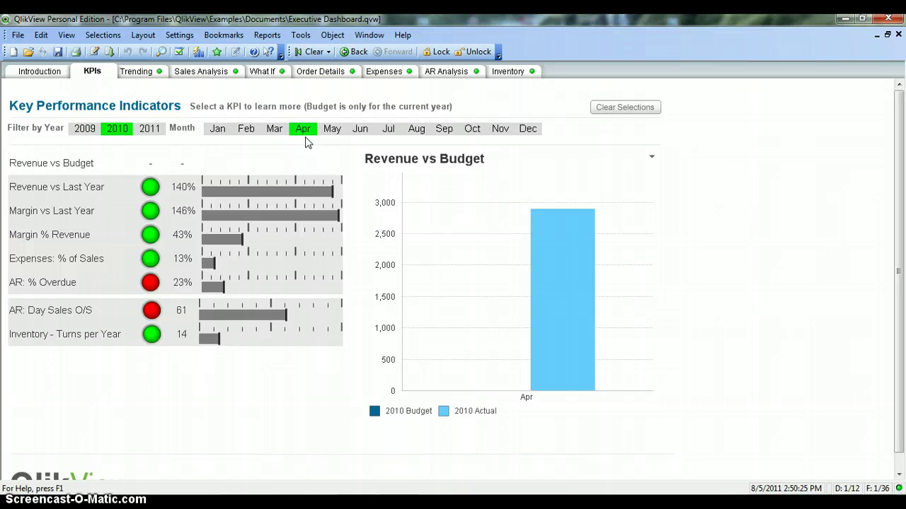
Step: Step back from the April selection and clear all remaining filters on the KPIs sheet
left_click(356, 52)
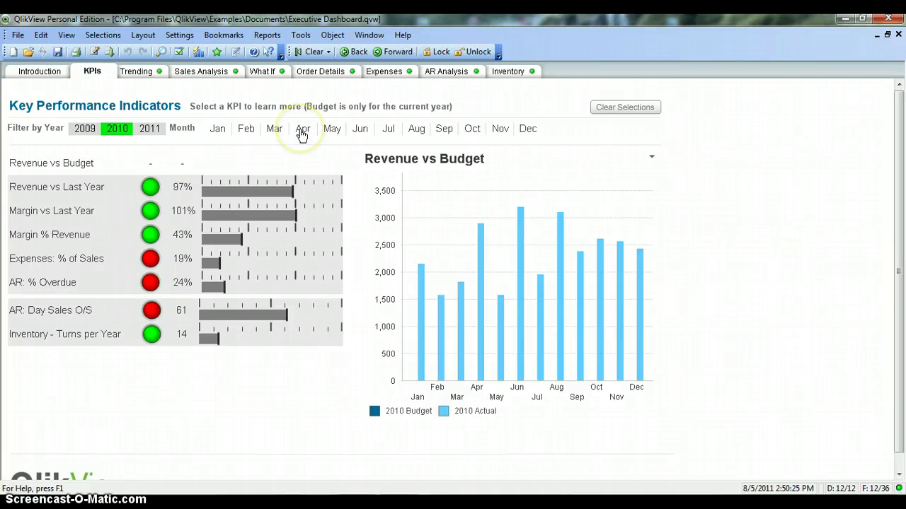
left_click(315, 55)
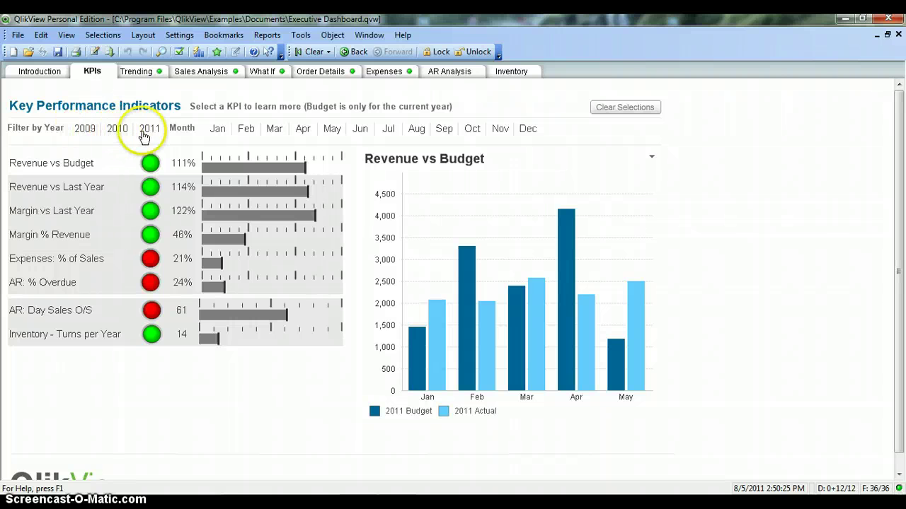
Step: Select March from within the Revenue vs Budget chart, and clear that selection
left_click(502, 266)
left_click_drag(502, 266, 552, 405)
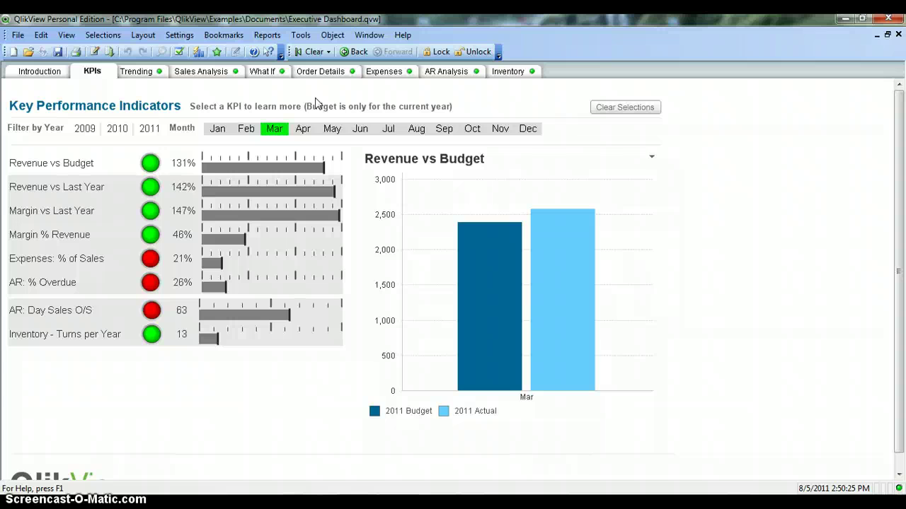
left_click(314, 53)
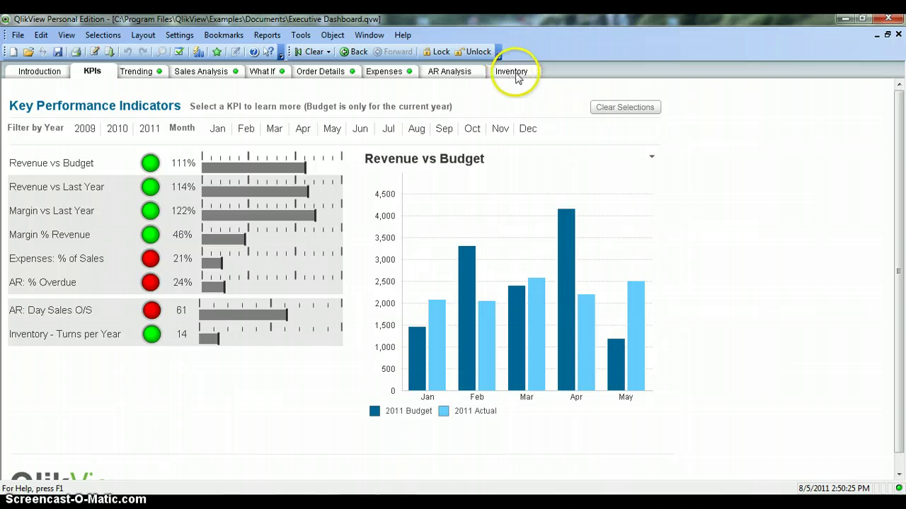
Step: Show the Order Details sheet of the dashboard
left_click(352, 76)
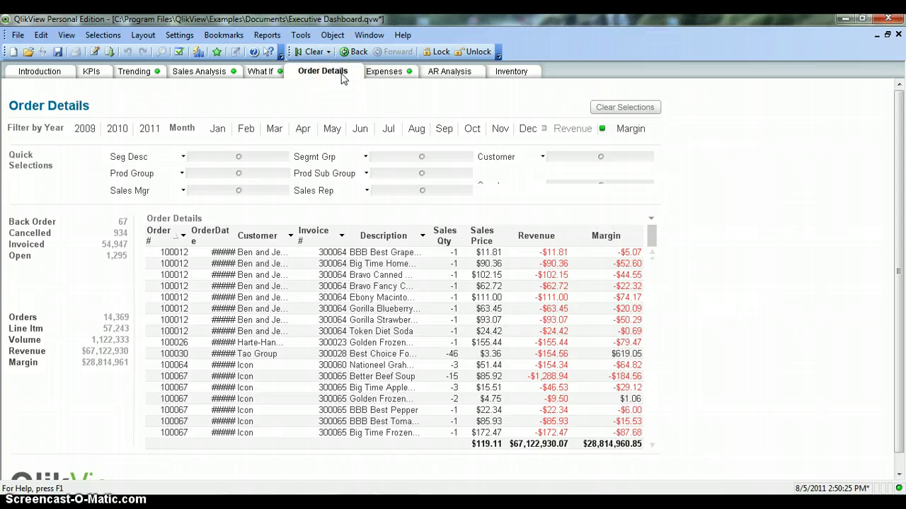
left_click(278, 79)
left_click(189, 41)
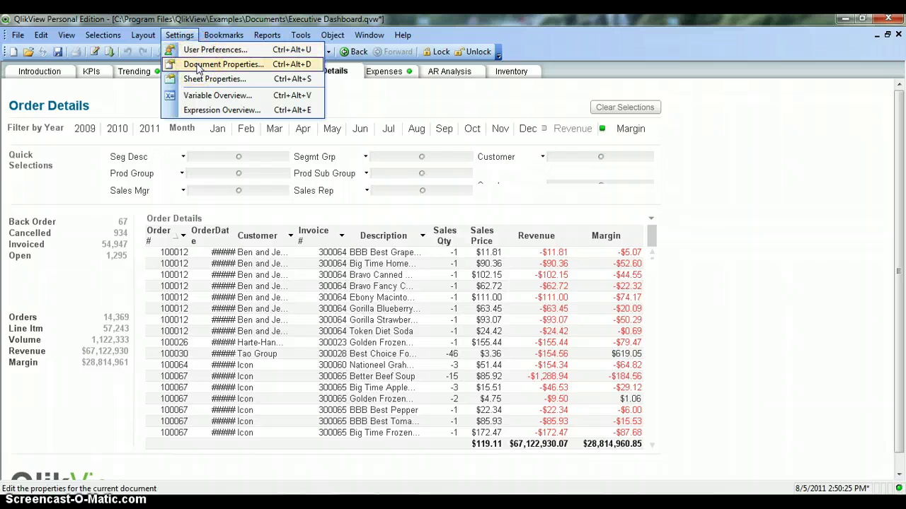
left_click(198, 54)
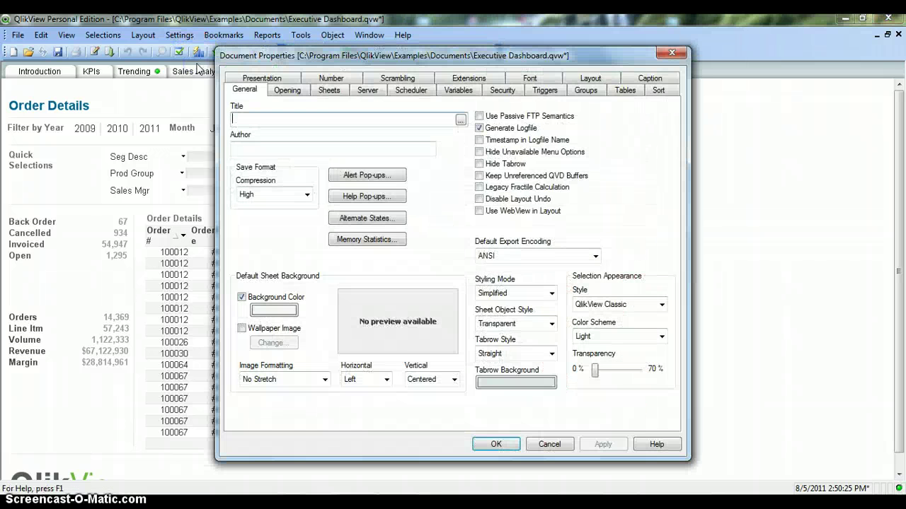
left_click(665, 54)
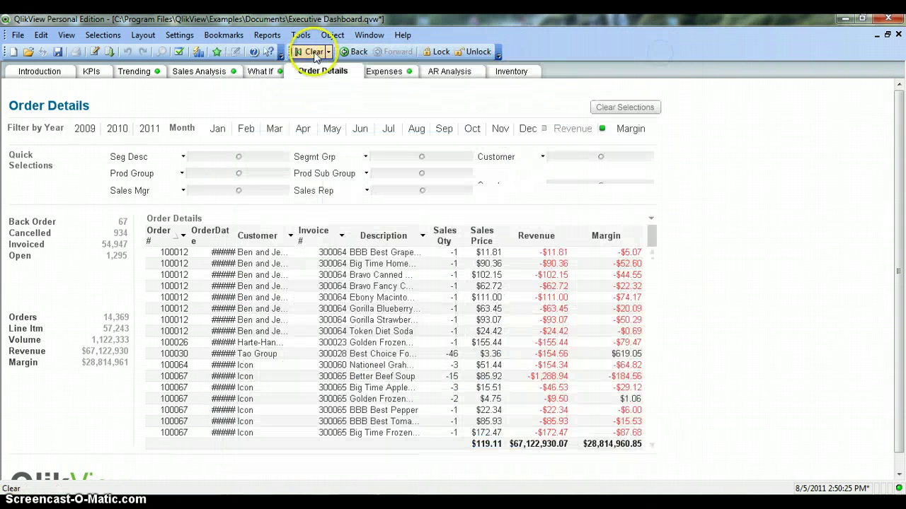
Step: Open the document properties of the Executive Dashboard at the general settings
left_click(179, 34)
mouse_move(224, 35)
mouse_move(182, 35)
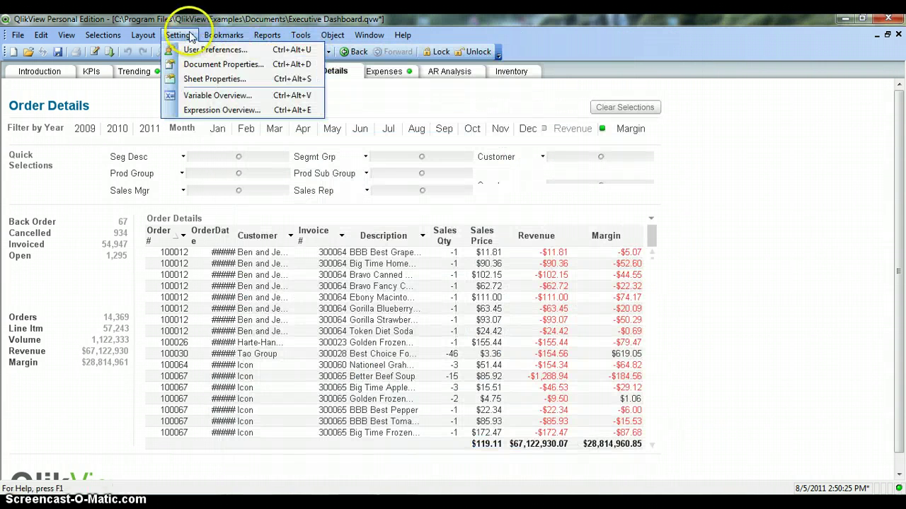
left_click(296, 66)
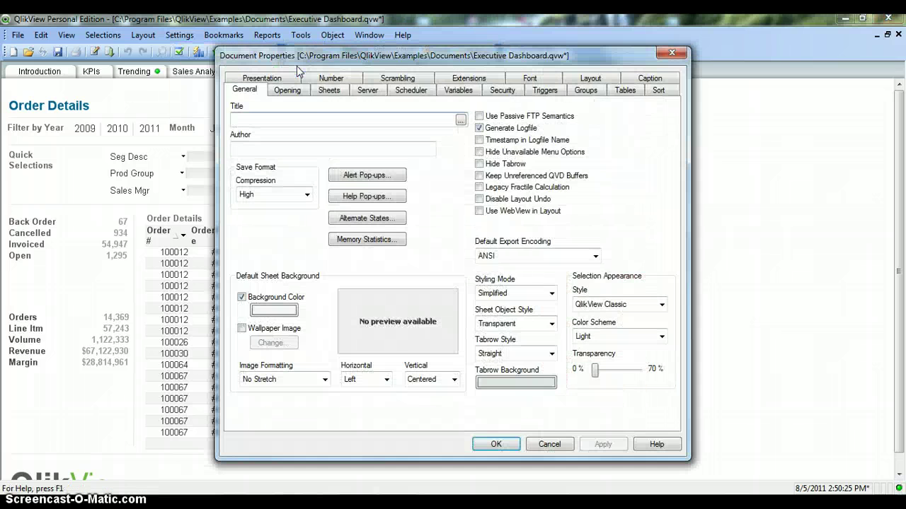
left_click(367, 119)
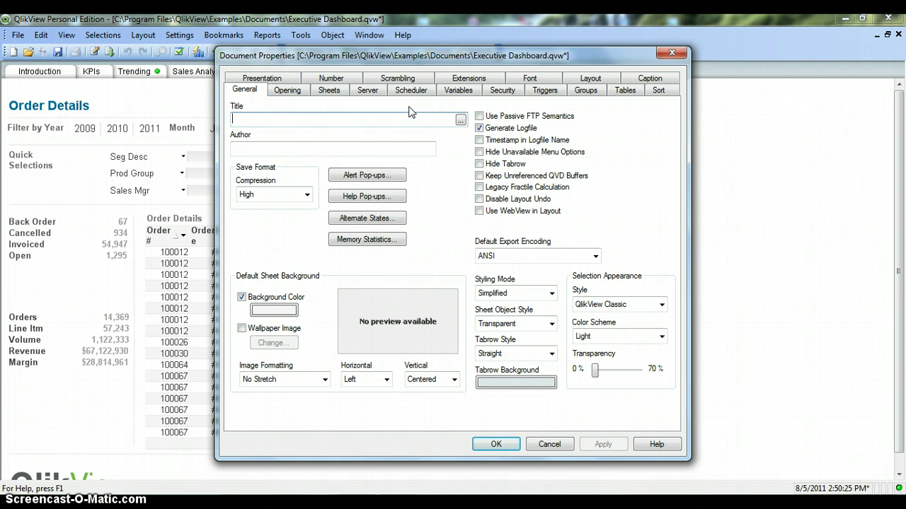
Step: Examine the fixed base color choices for the default sheet background, and cancel both color dialogs
left_click(288, 315)
left_click(288, 315)
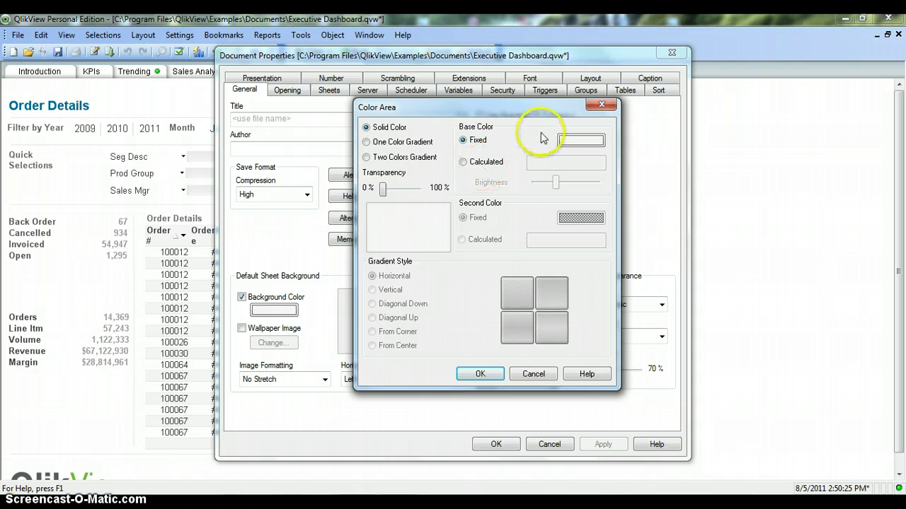
left_click(561, 137)
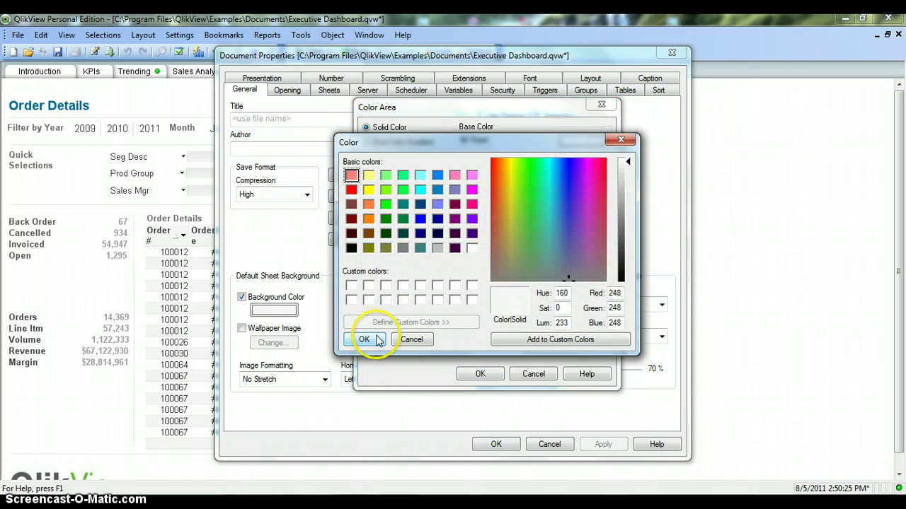
left_click(405, 340)
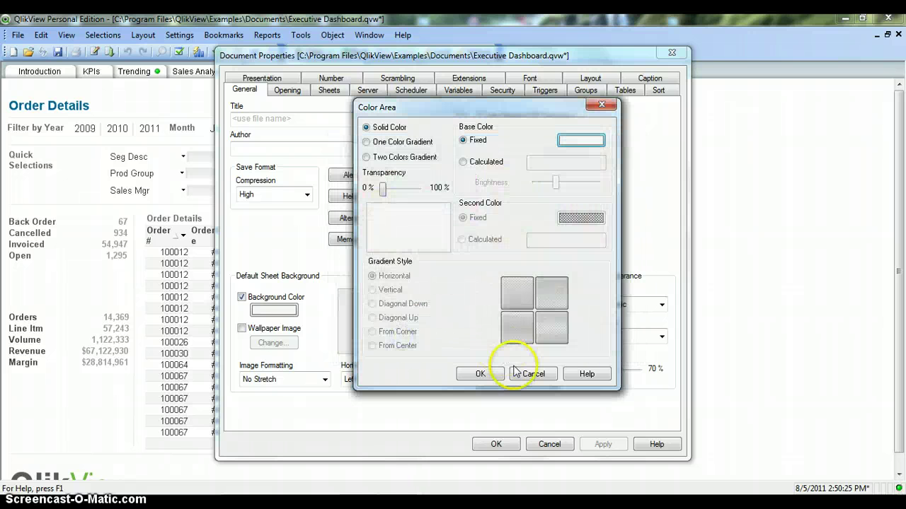
left_click(523, 375)
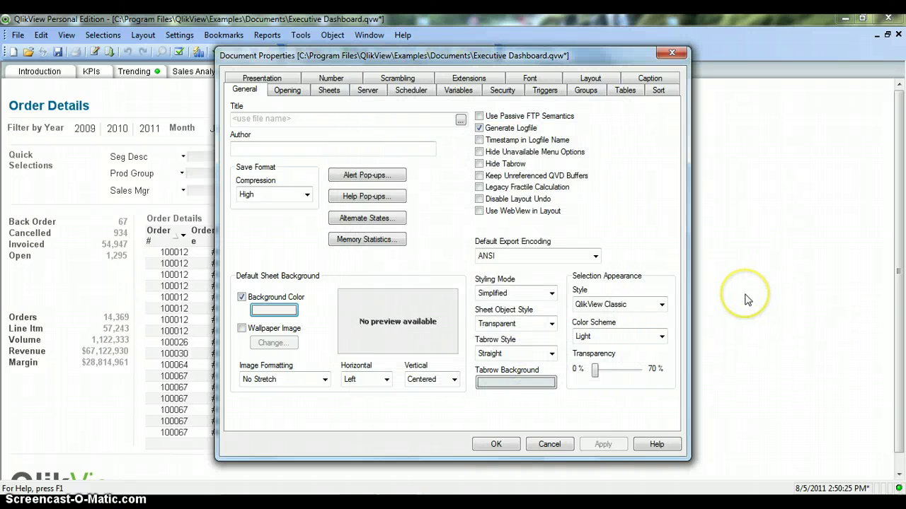
left_click(791, 267)
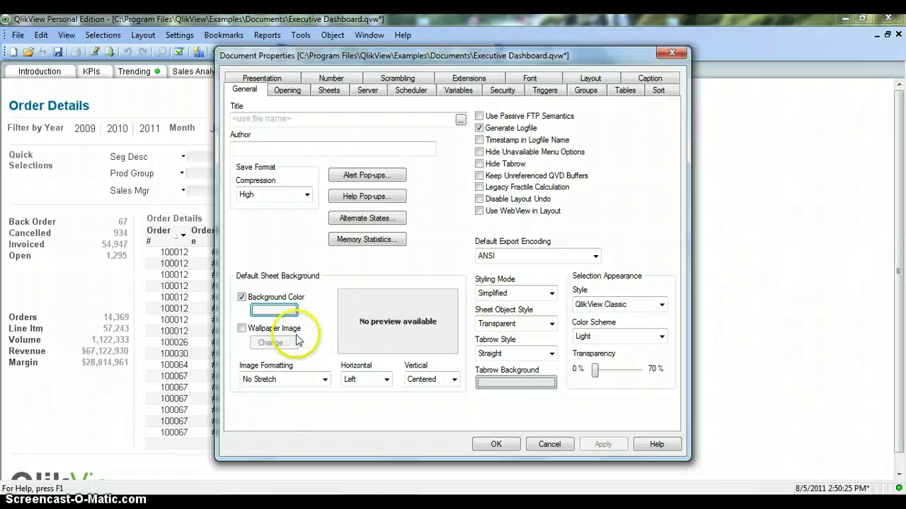
Step: Try to replace the default sheet background color with a wallpaper image, cancel the image selection, and restore the background color option
left_click(241, 297)
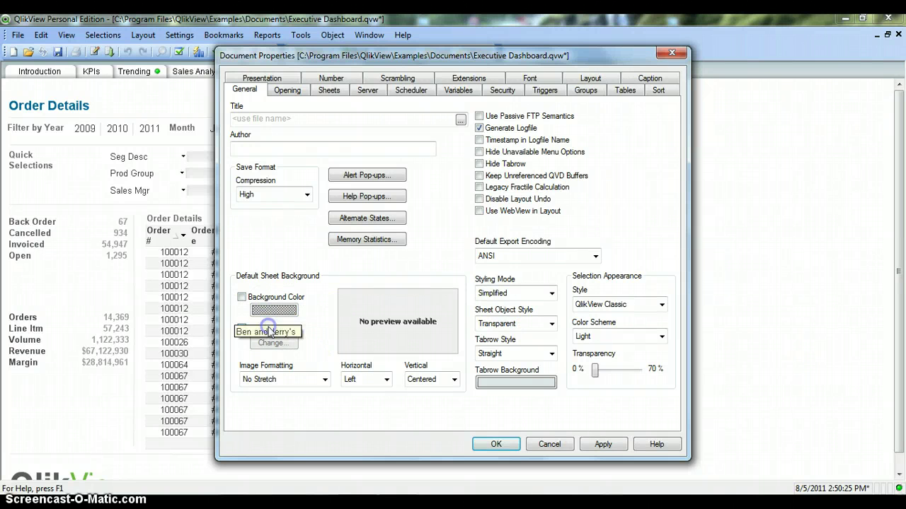
left_click(269, 329)
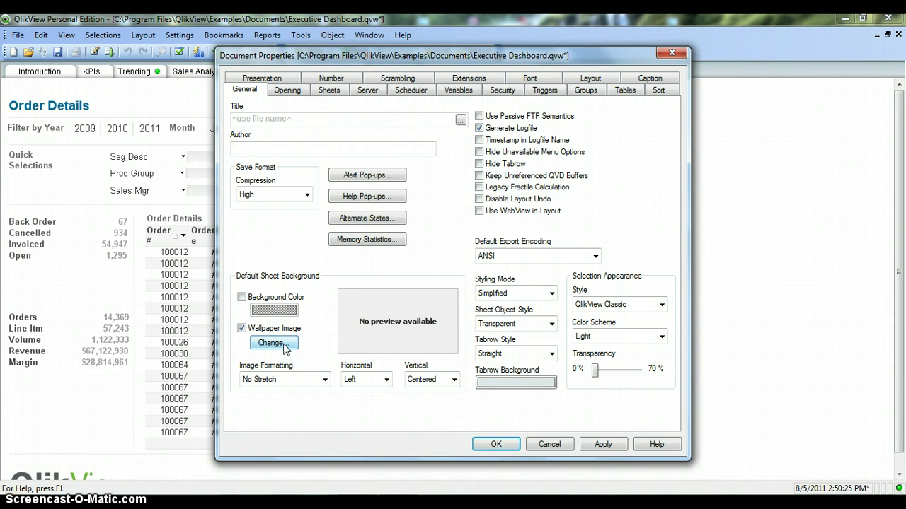
left_click(284, 344)
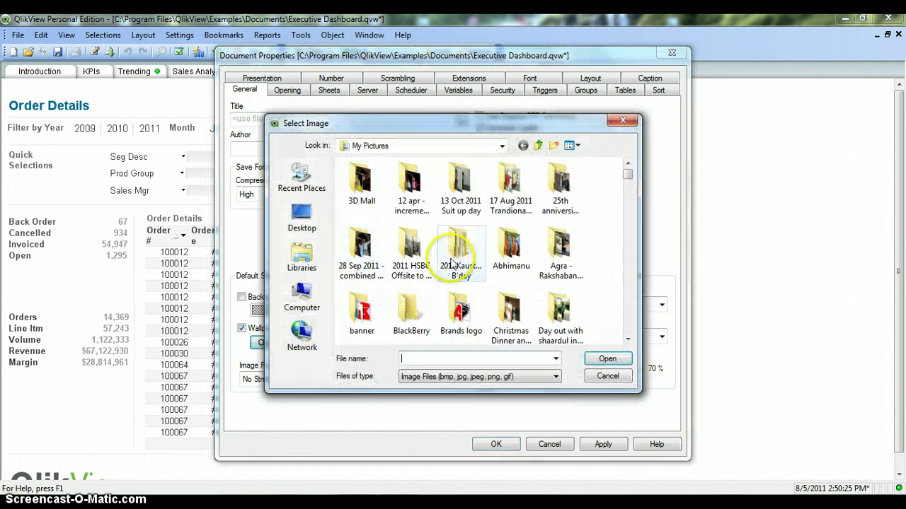
left_click(622, 120)
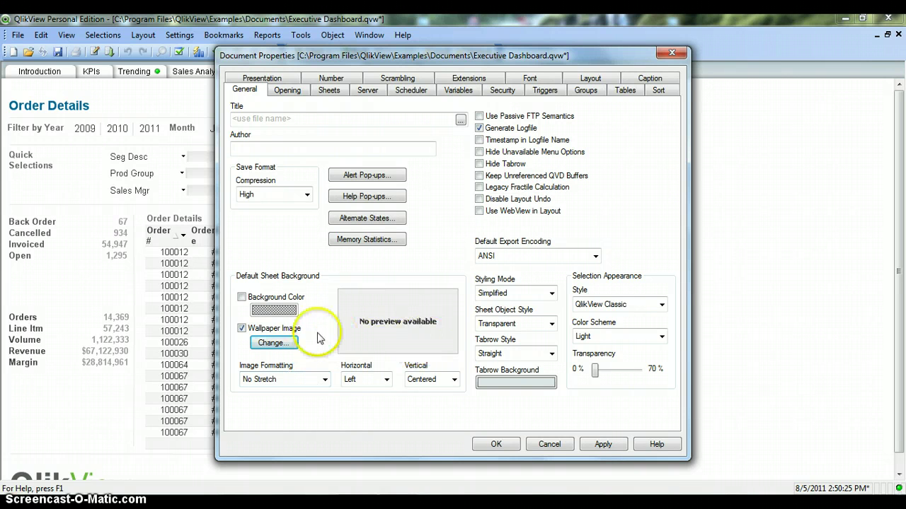
left_click(276, 297)
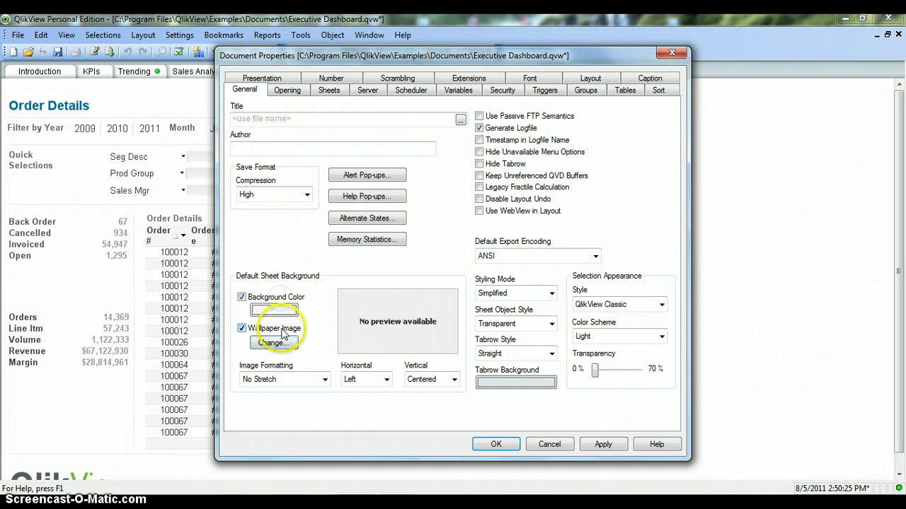
left_click(281, 328)
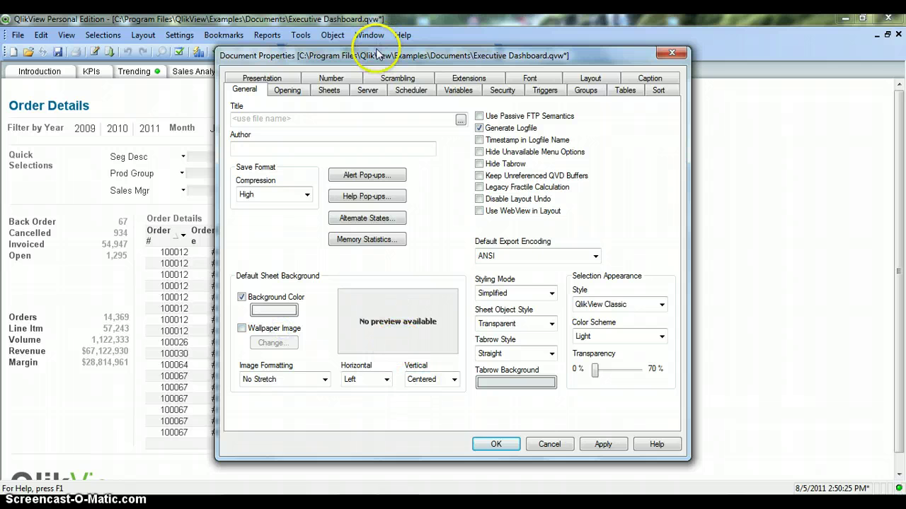
Step: Move the properties dialog clear of the sheet tabs and apply the Hide Tabrow option to the document
left_click_drag(379, 56, 553, 25)
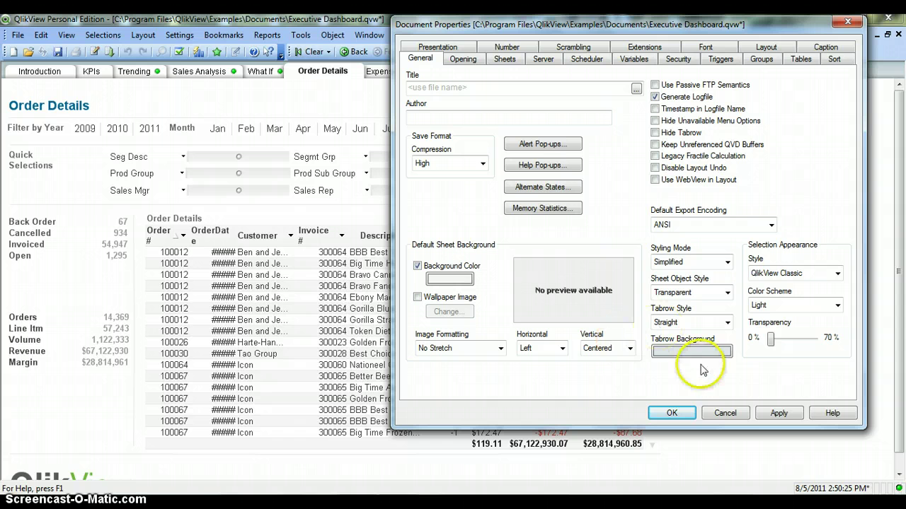
left_click(678, 134)
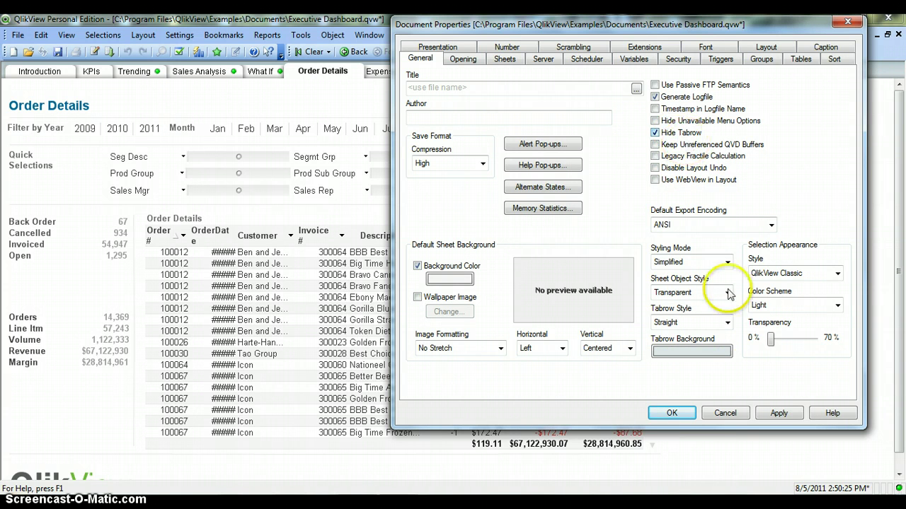
left_click(774, 414)
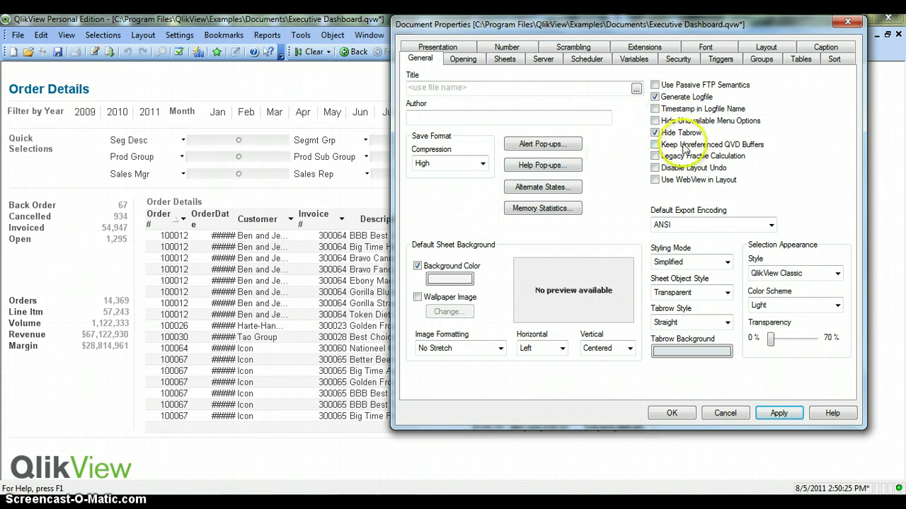
Step: Turn off the Hide Tabrow option, apply the change, and move the properties dialog clear of the sheet tabs
left_click(678, 133)
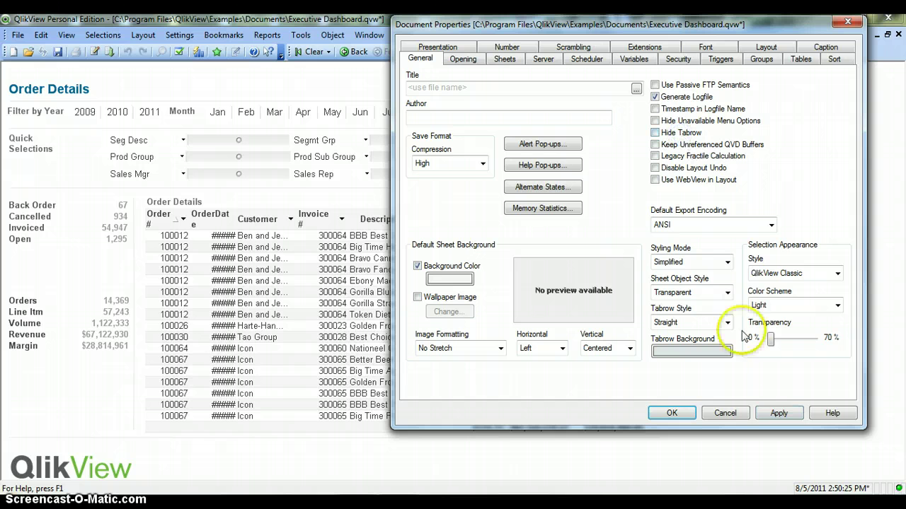
left_click(776, 413)
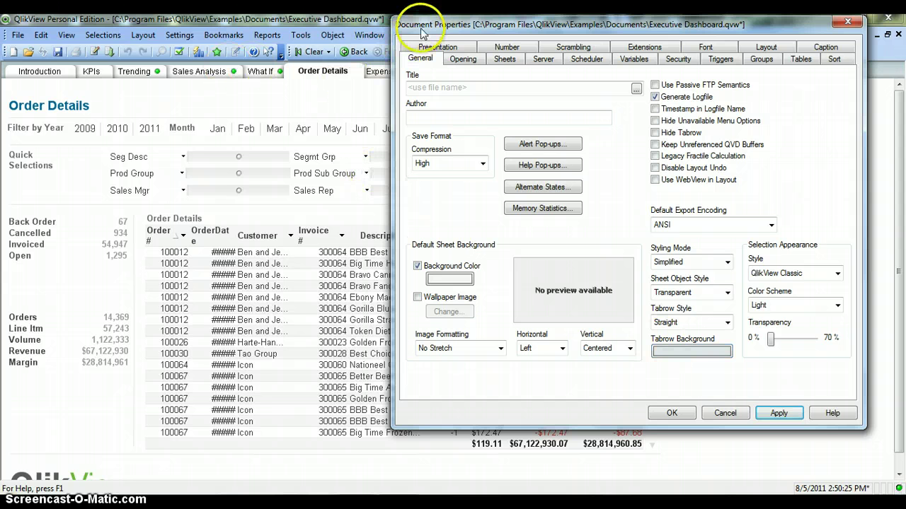
left_click_drag(422, 33, 408, 137)
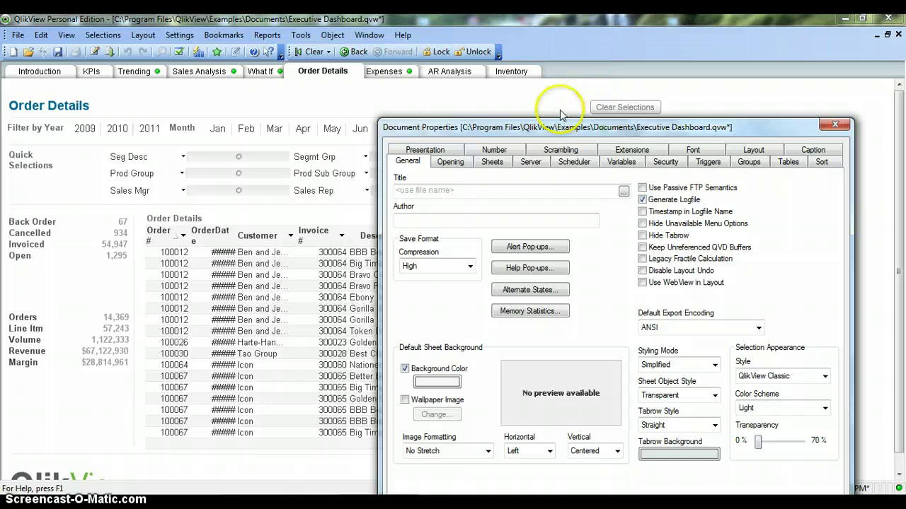
Step: Set the tabrow background to a fixed pink base color (red 255, green 0, blue 128) and apply it
left_click_drag(555, 128, 323, 34)
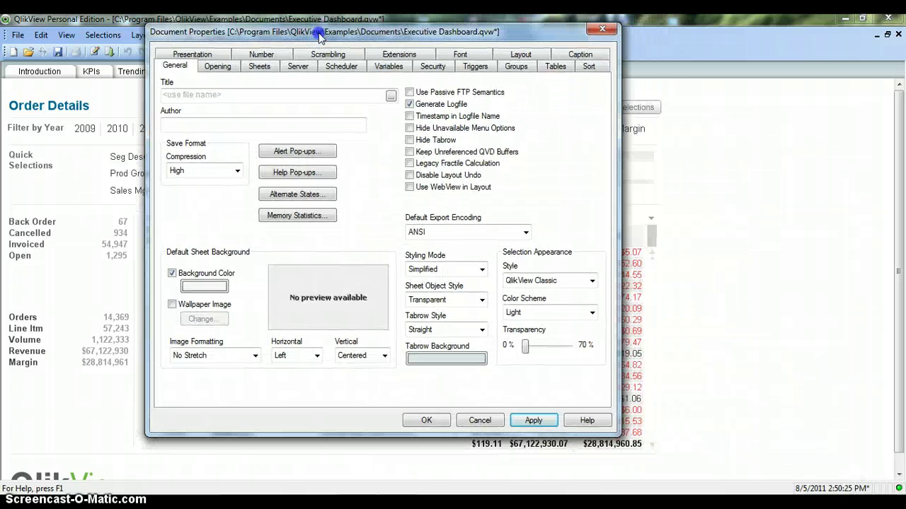
left_click(437, 365)
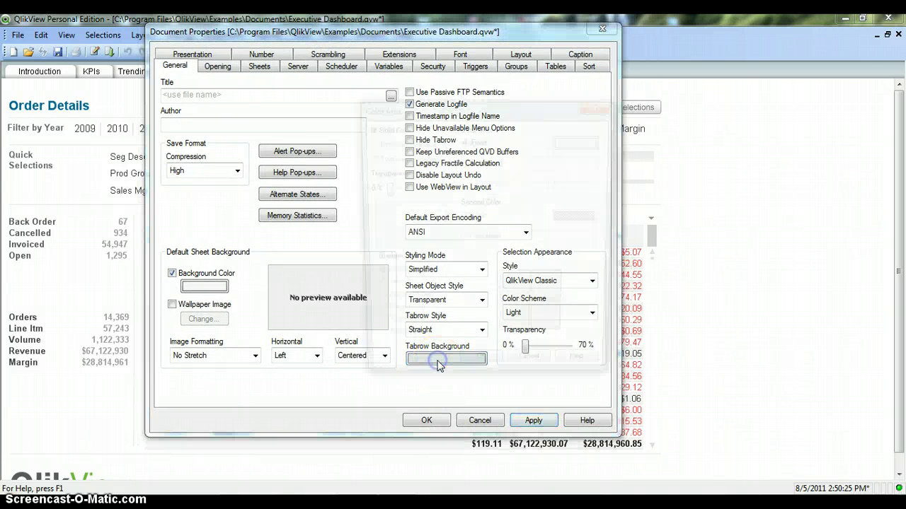
left_click(563, 145)
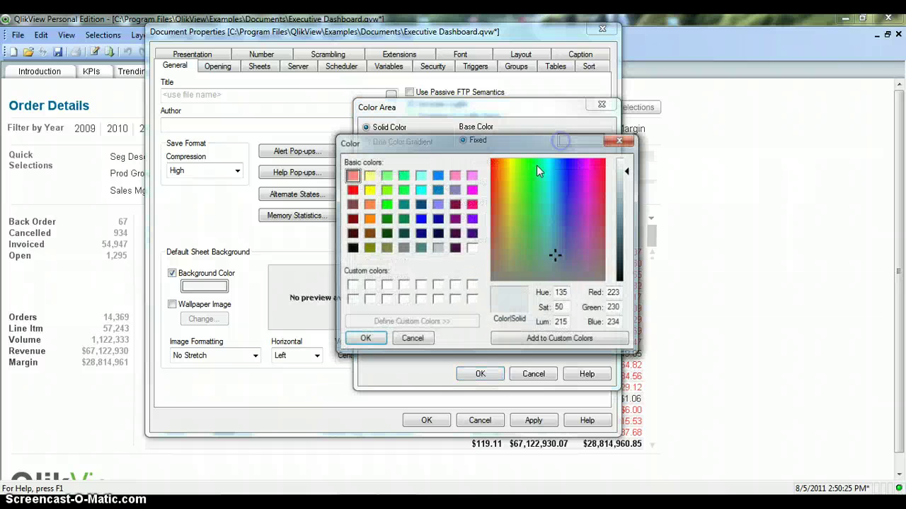
left_click(472, 204)
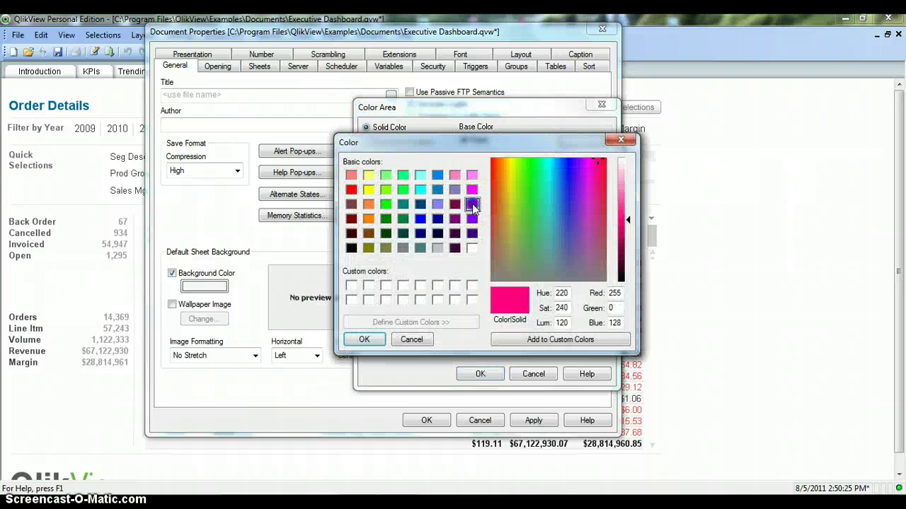
left_click(364, 340)
left_click(478, 374)
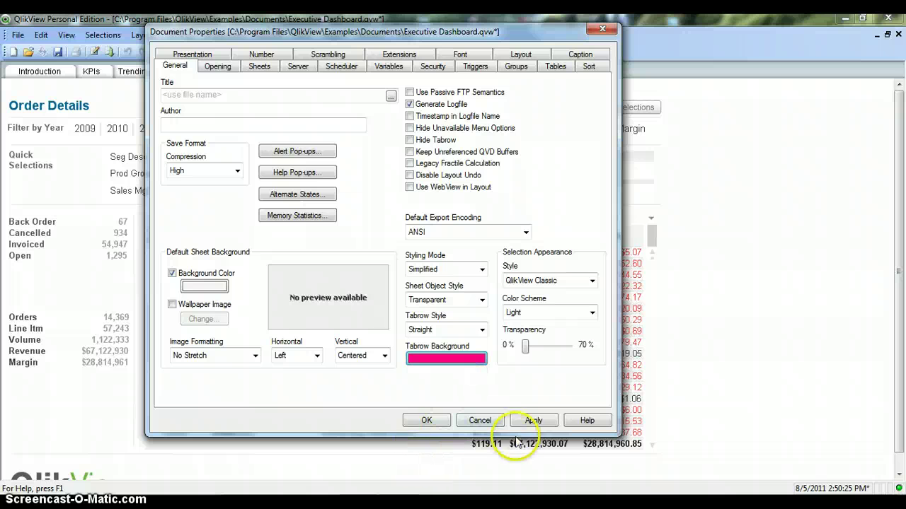
left_click(534, 420)
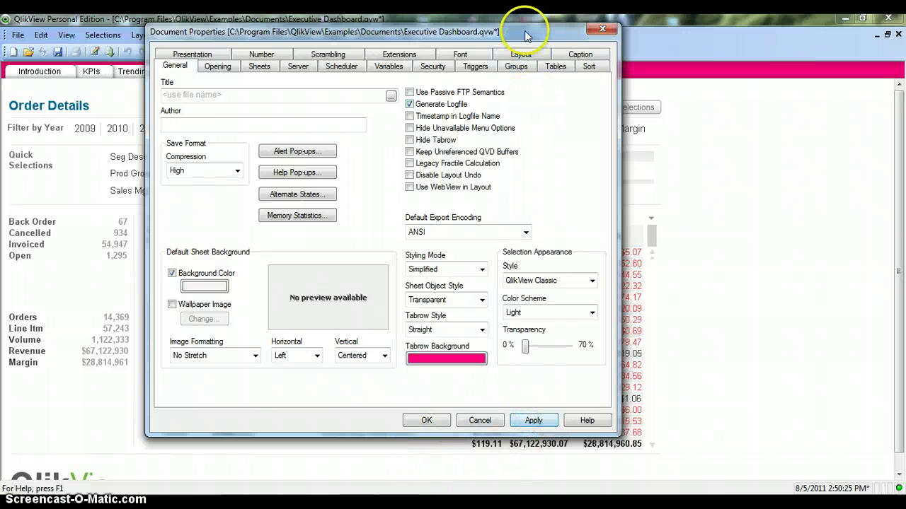
Step: Examine the recolored sheet tab row and the tabrow background's color area settings, and cancel the color dialog
left_click_drag(536, 32, 520, 93)
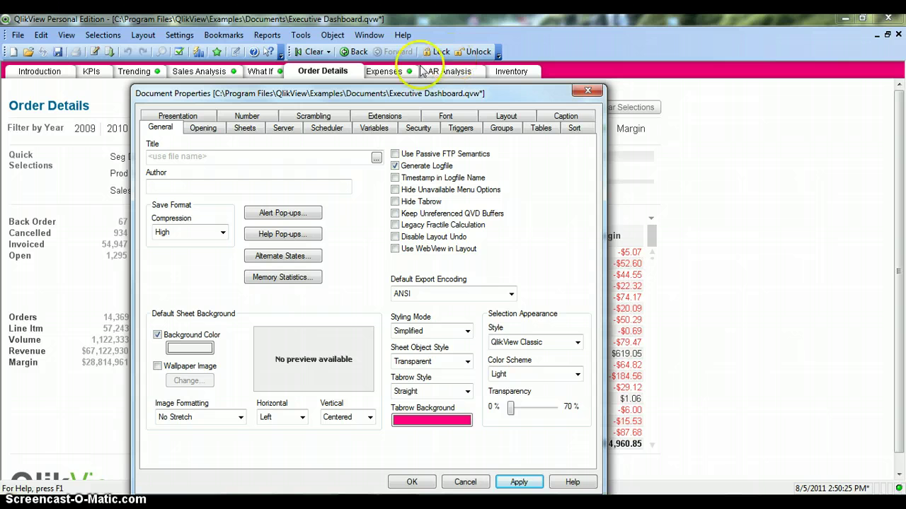
left_click_drag(420, 94, 447, 20)
left_click(449, 342)
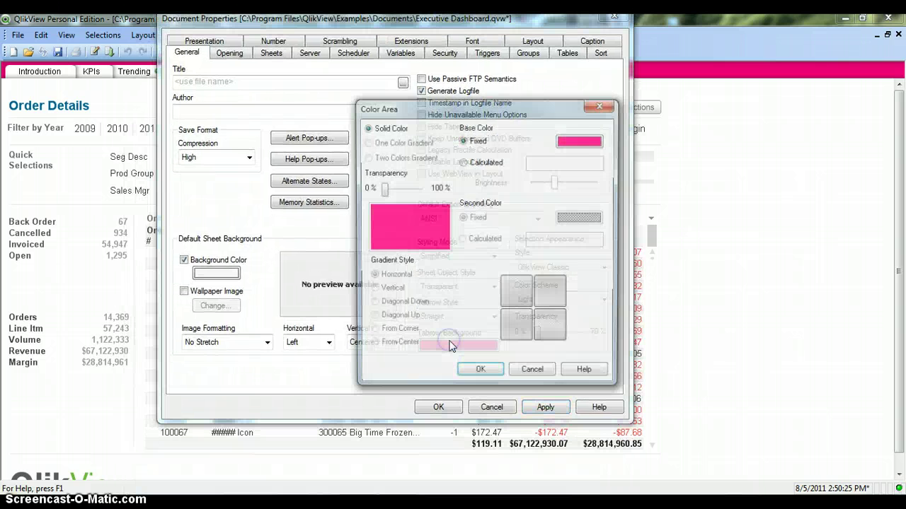
left_click(533, 375)
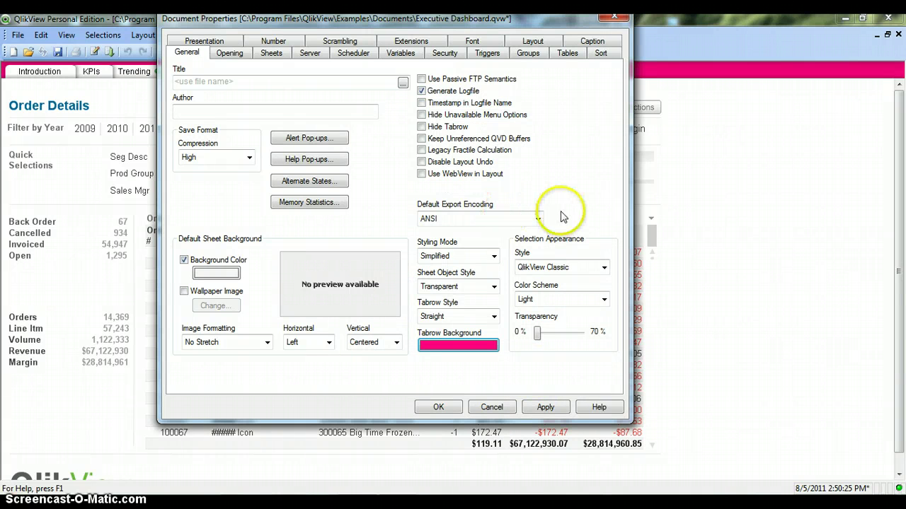
Step: Choose Stencil as the default font for list boxes and charts, and view the font for text objects and buttons
left_click(472, 42)
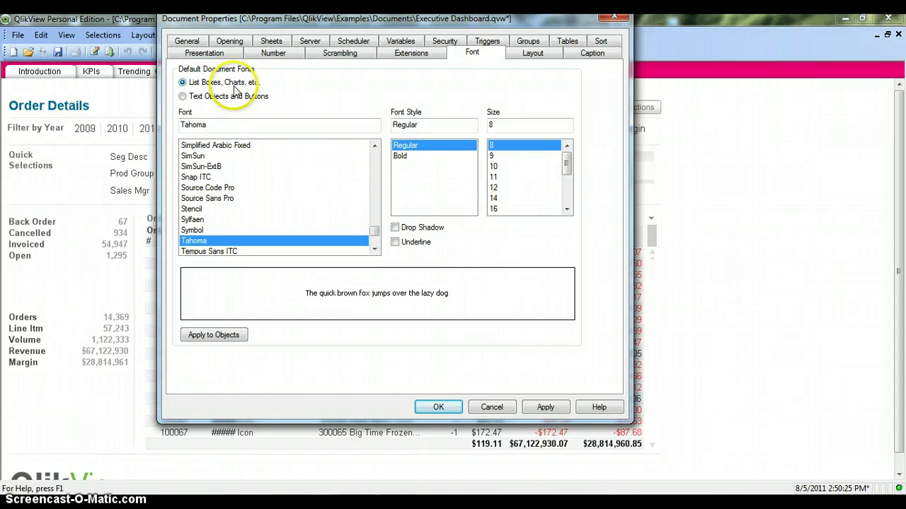
left_click(243, 210)
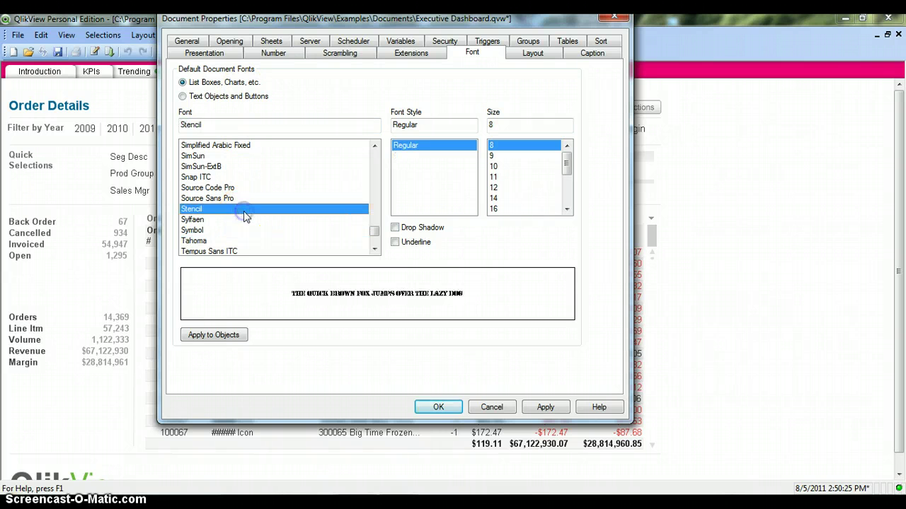
left_click(226, 99)
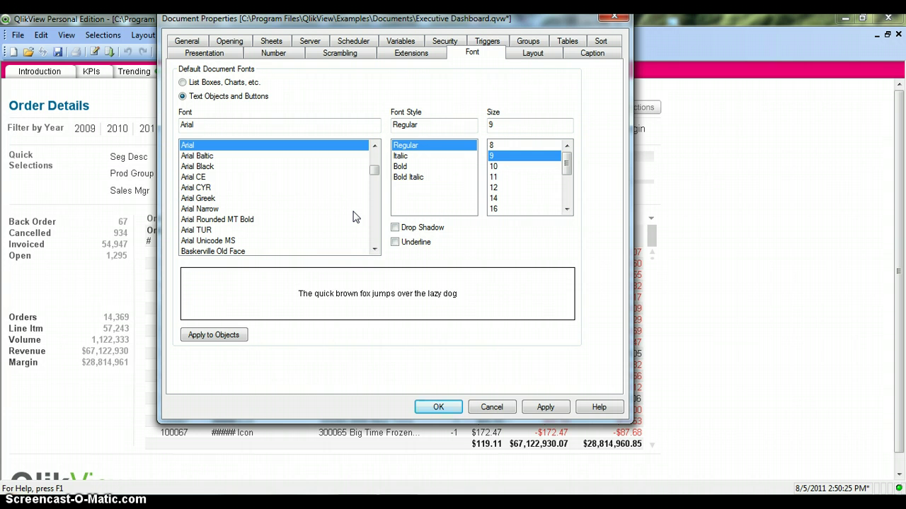
left_click(272, 103)
Step: Show the field presentation settings and select the ExpenseActual field to view its alignment and cell options
left_click(222, 53)
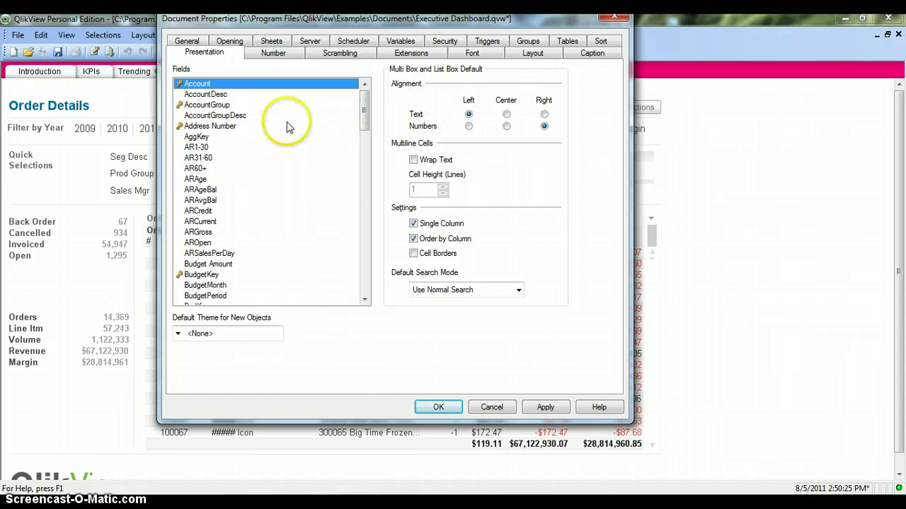
left_click_drag(361, 113, 367, 170)
left_click(275, 222)
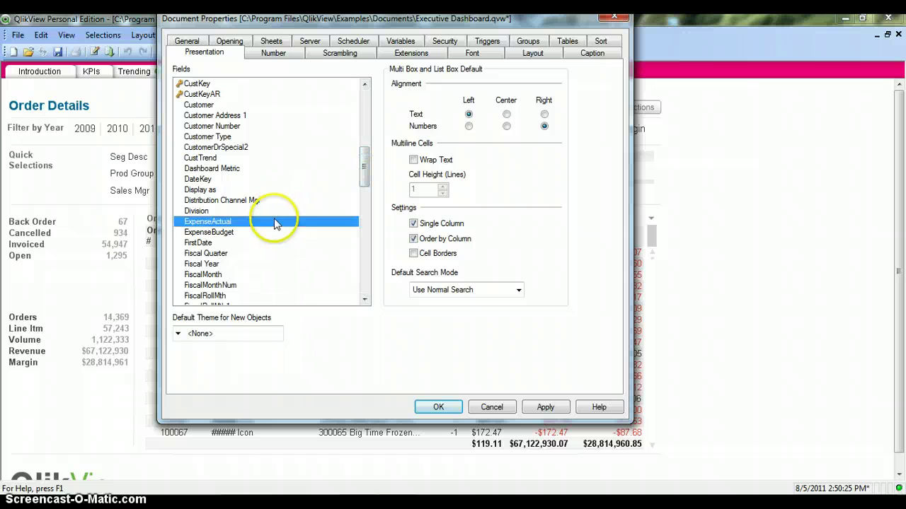
left_click(273, 210)
left_click(273, 222)
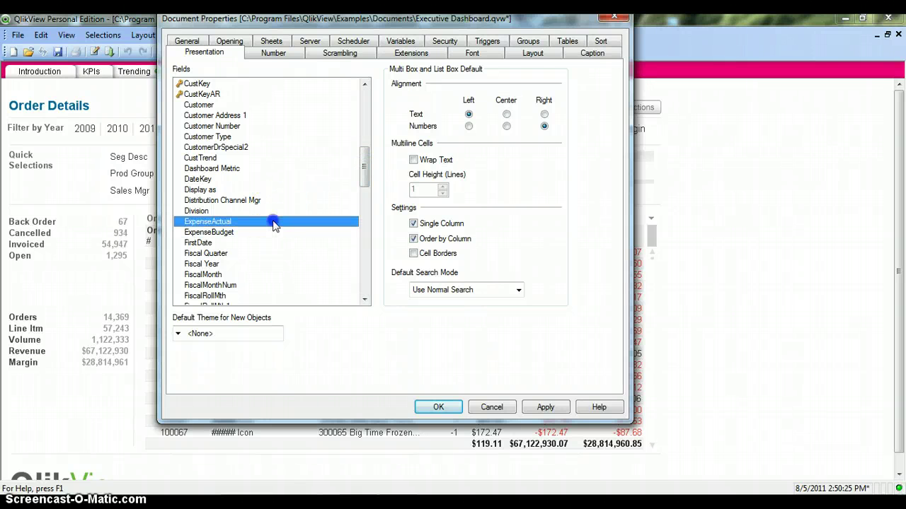
left_click(274, 233)
left_click(275, 224)
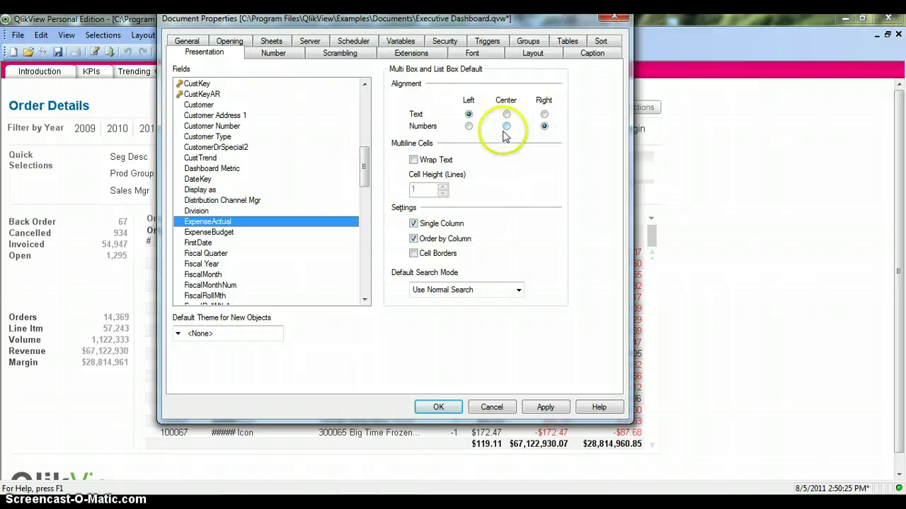
Step: Try wrapping text with a cell height of 3 lines for the ExpenseActual field, and turn wrapping off again
left_click(414, 161)
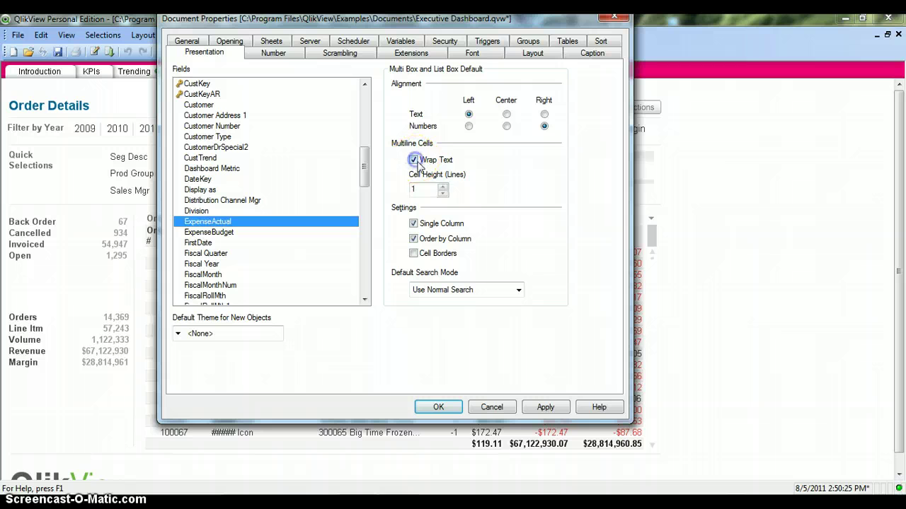
left_click(442, 188)
left_click(442, 188)
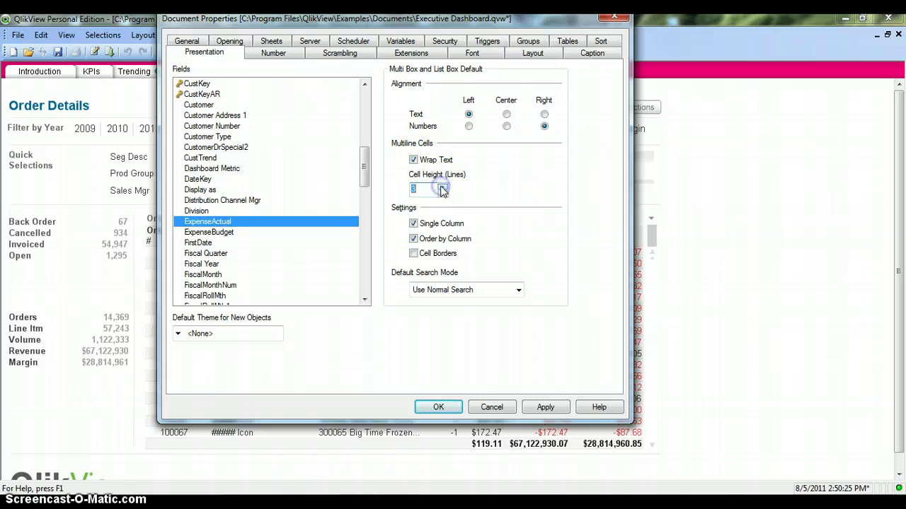
left_click(414, 161)
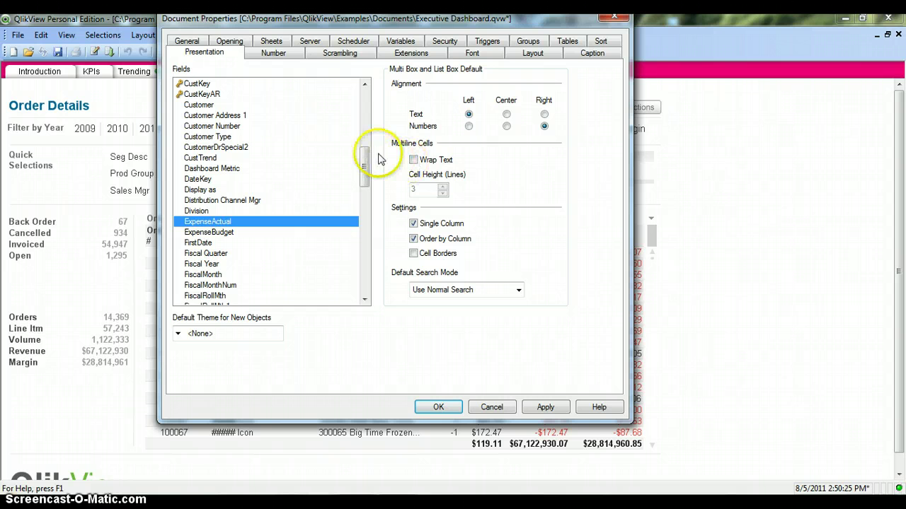
Step: View the presentation settings of the Line Desc 1 field and return to the start of the field list
left_click_drag(366, 170, 364, 206)
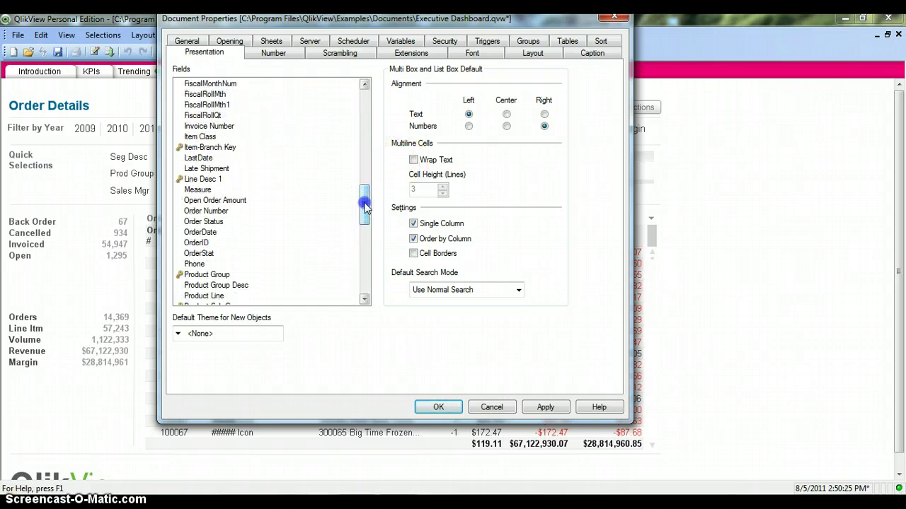
left_click(305, 185)
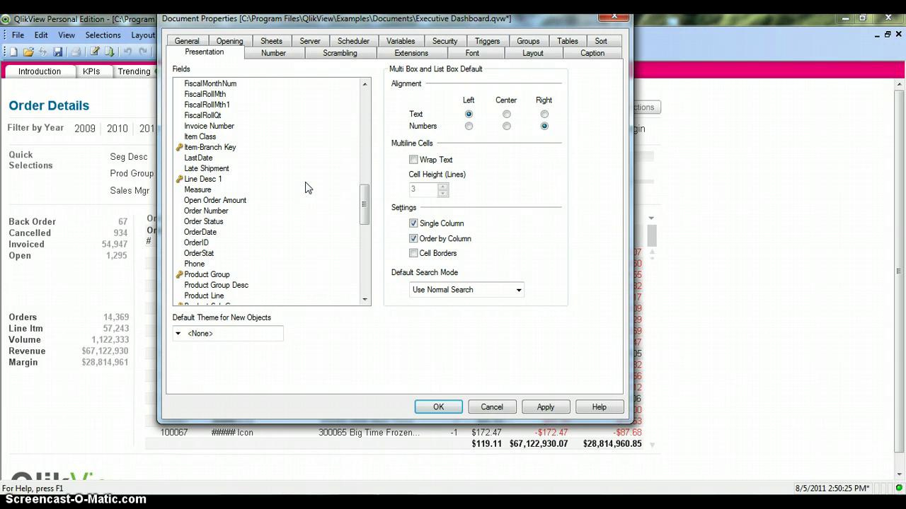
left_click(306, 186)
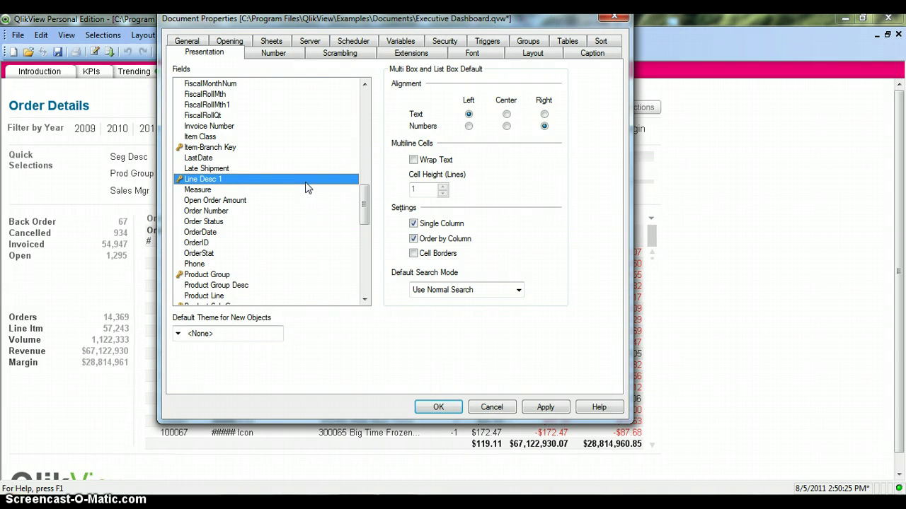
left_click(363, 204)
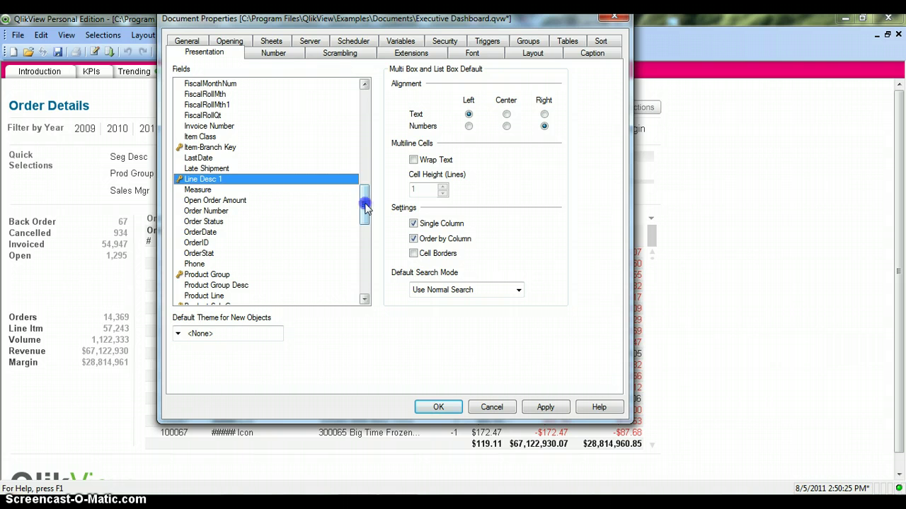
left_click_drag(364, 205, 364, 100)
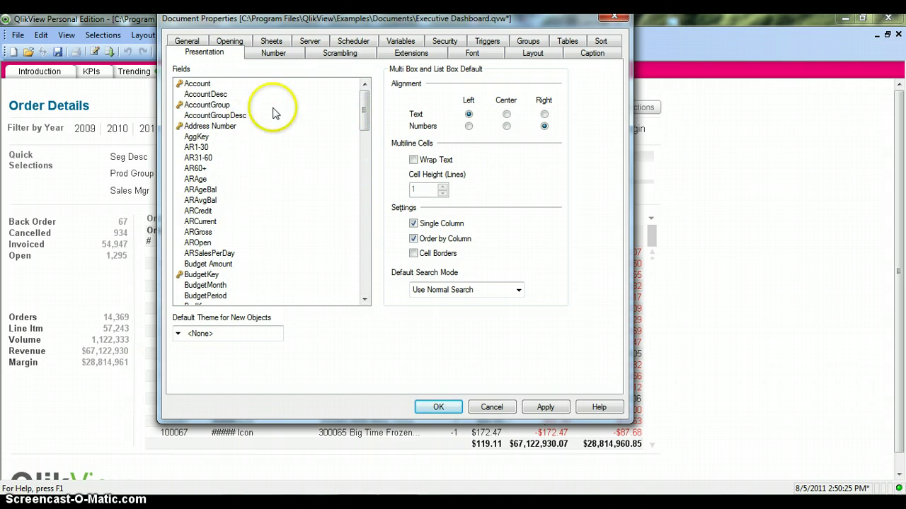
Step: Examine the document's number format, scrambling, extensions, server, sheets and opening settings
left_click(296, 59)
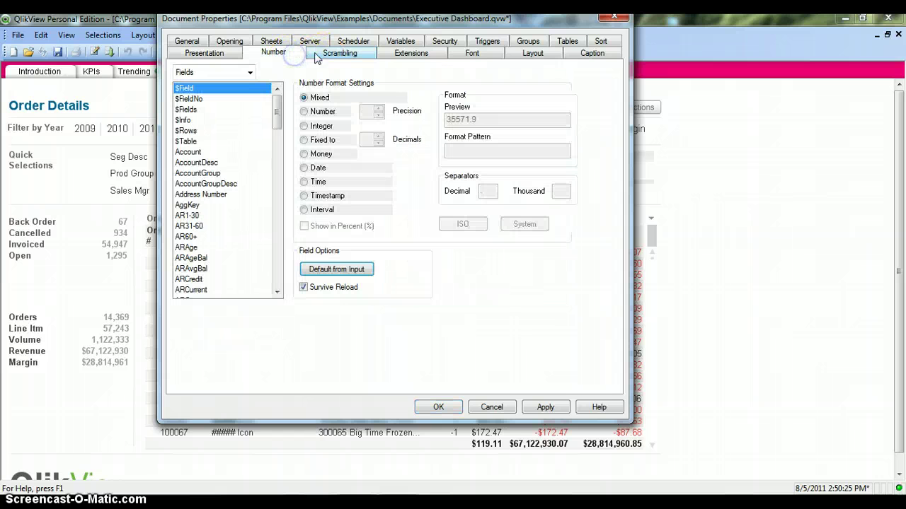
left_click(327, 55)
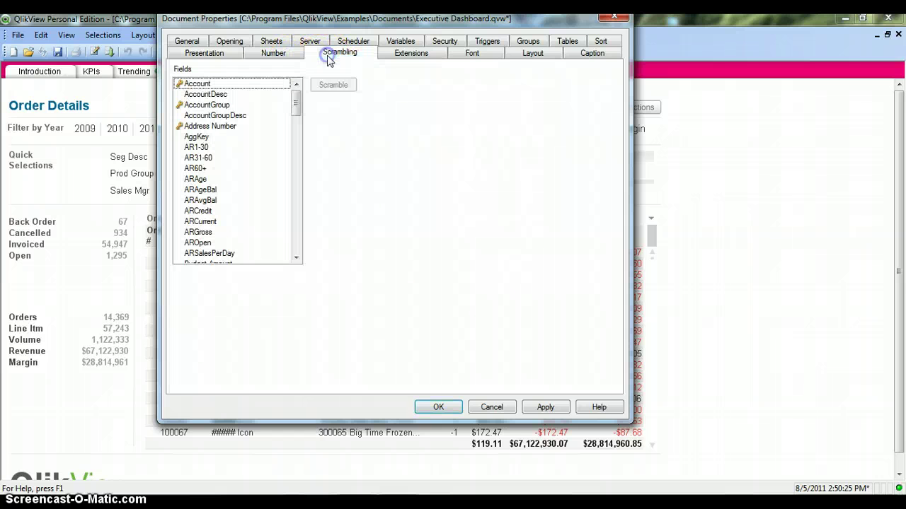
left_click(402, 55)
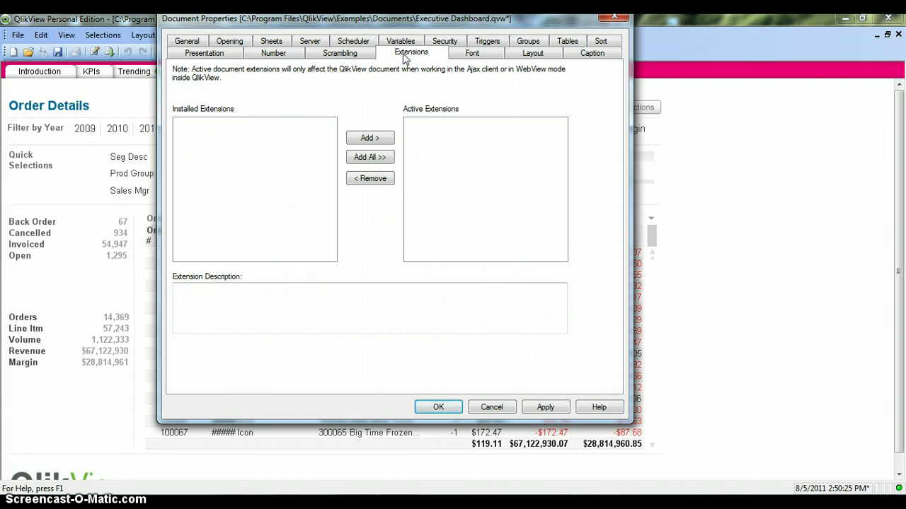
left_click(467, 66)
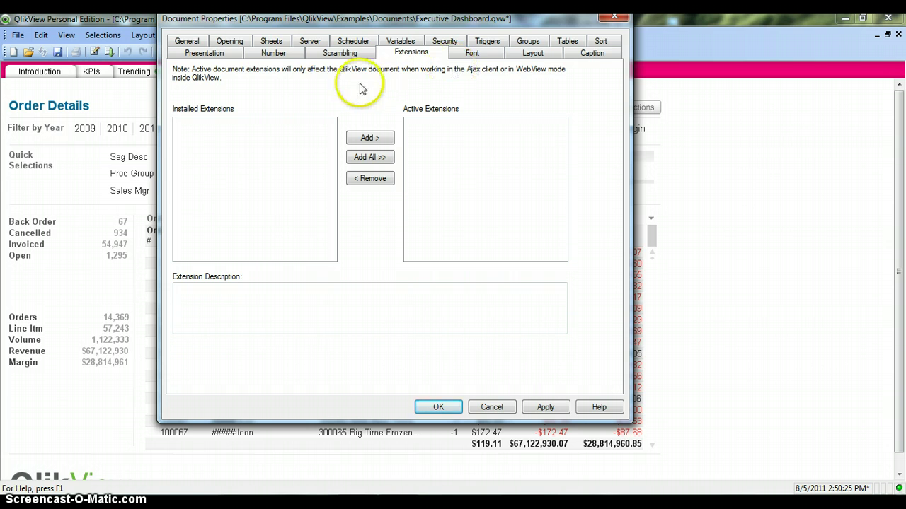
left_click(285, 54)
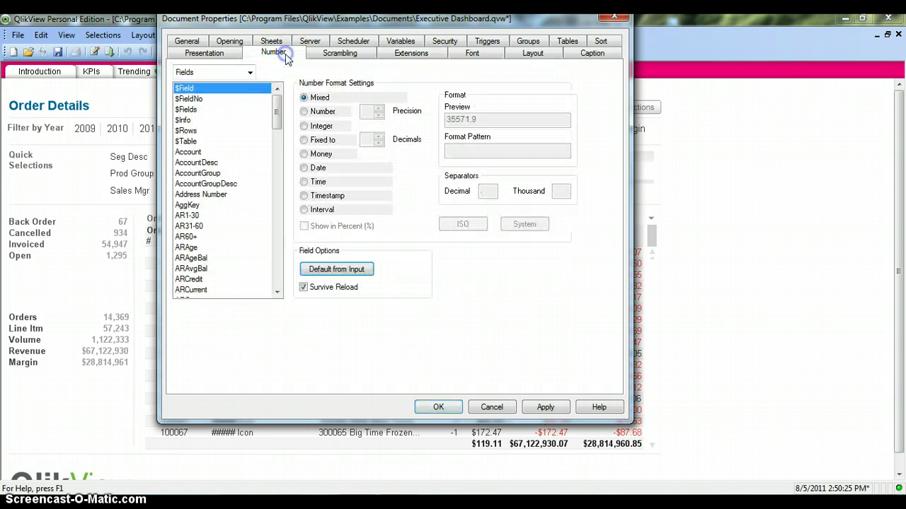
left_click(335, 54)
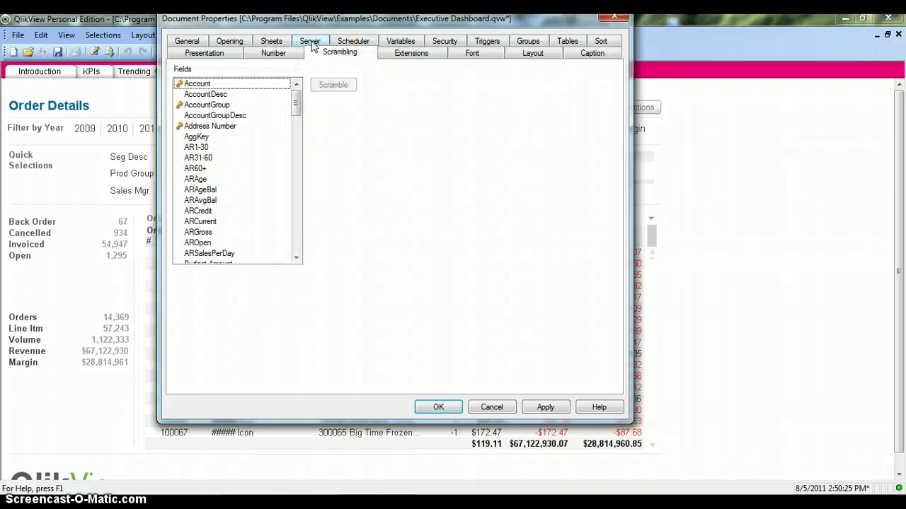
left_click(309, 41)
left_click(269, 57)
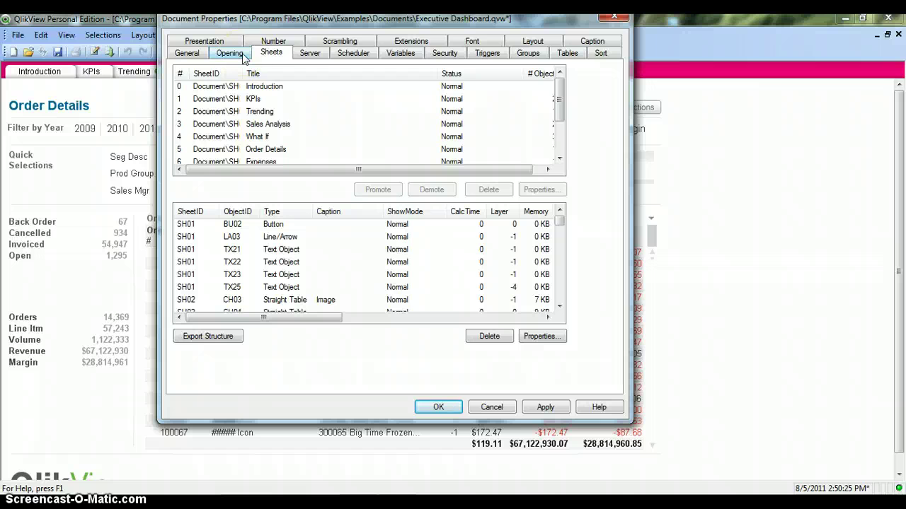
left_click(244, 58)
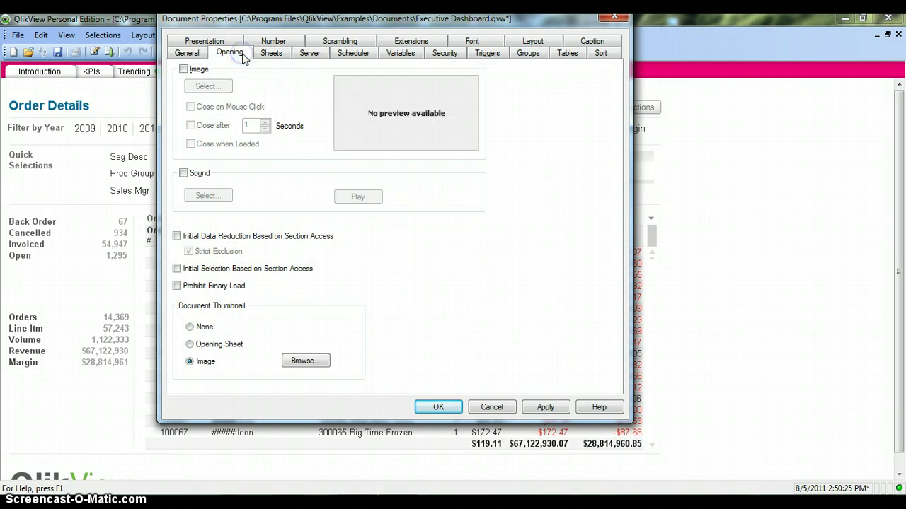